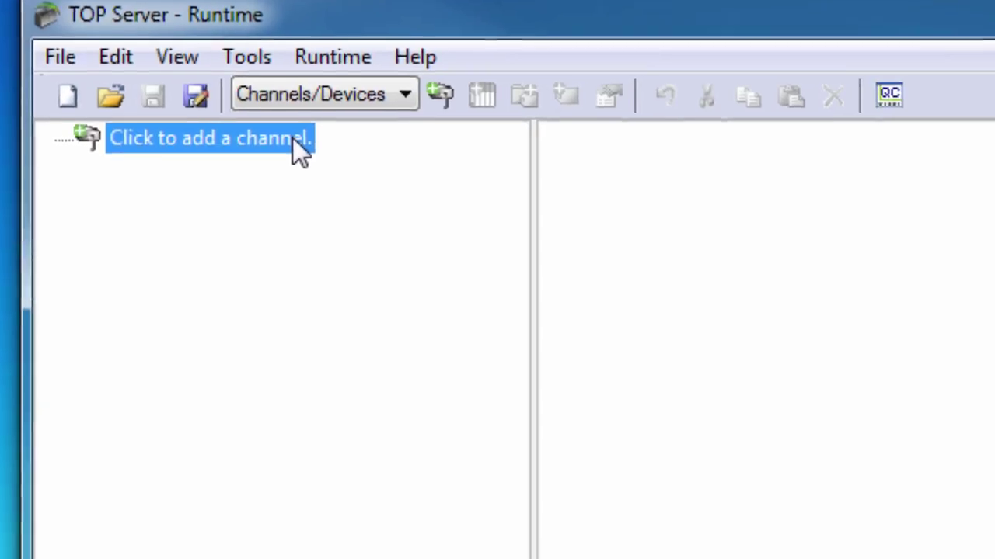
Add a channel named Siemens_Ethernet and select the Siemens TCP/IP Ethernet device driver
click(397, 195)
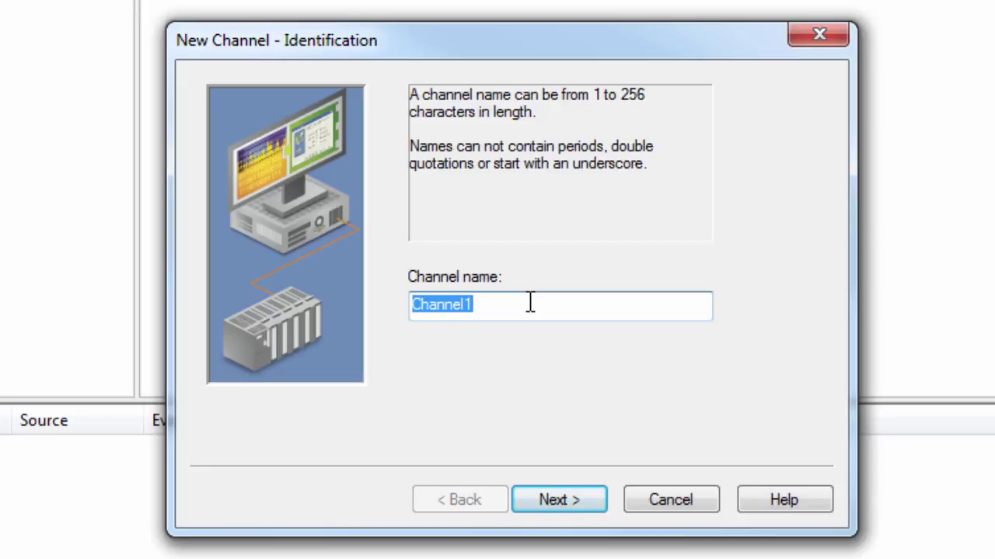
text(S)
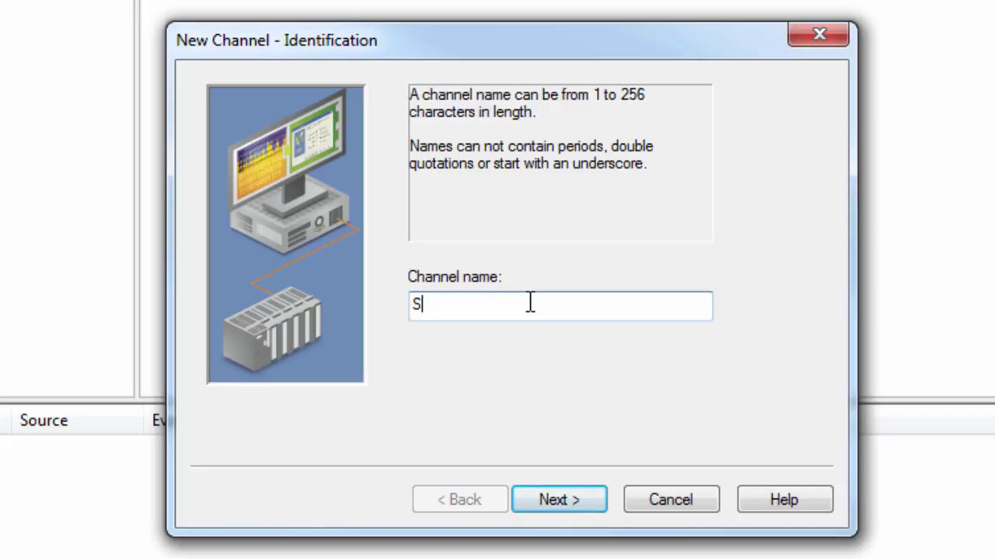
text(iemens_Ether)
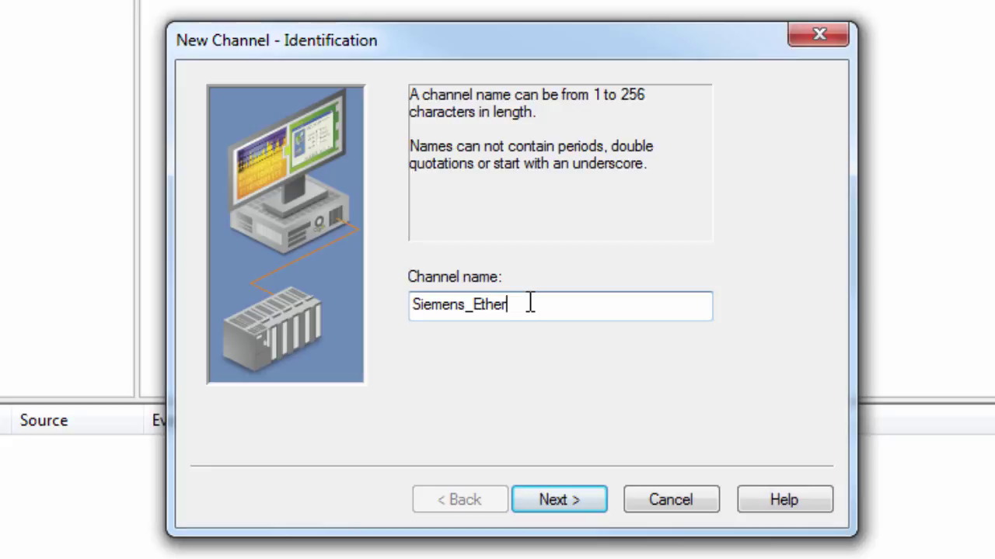
text(net)
click(599, 499)
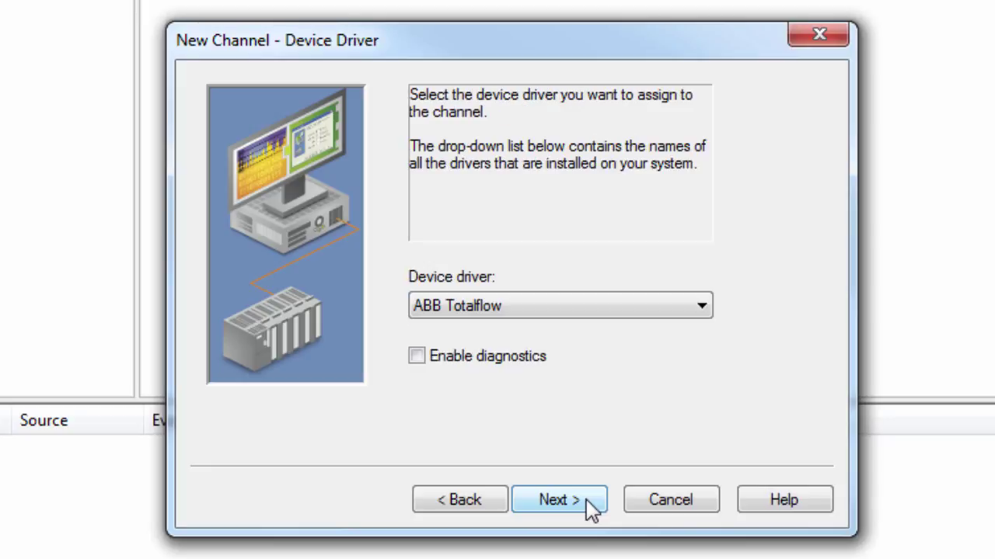
click(567, 305)
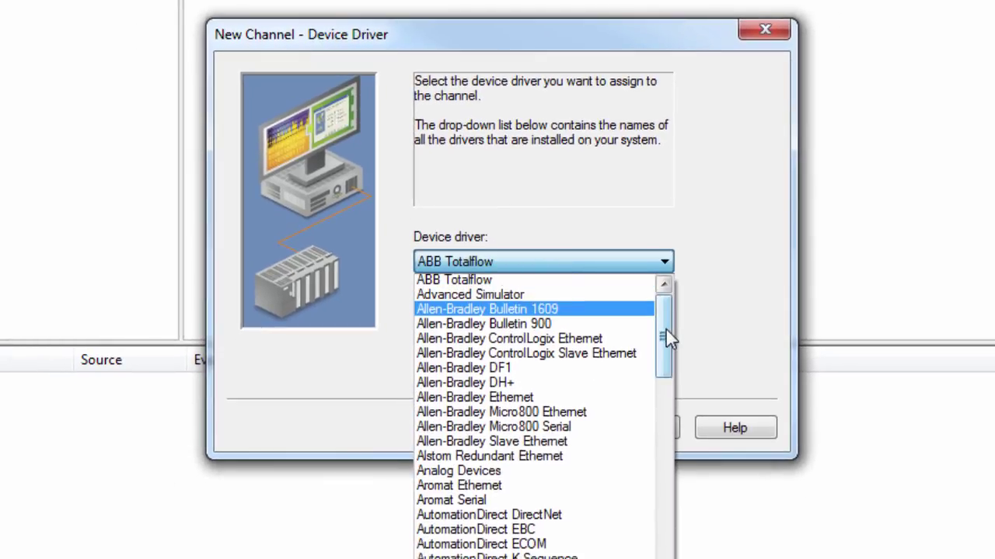
drag(674, 342, 663, 552)
click(544, 517)
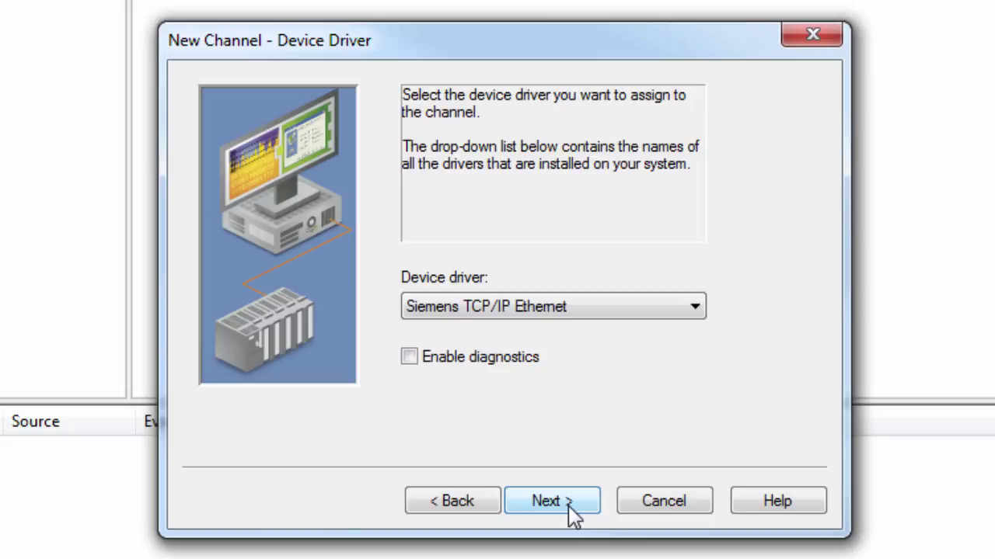
Accept default network adapter, write optimization and float handling, then finish the Siemens_Ethernet channel
click(568, 506)
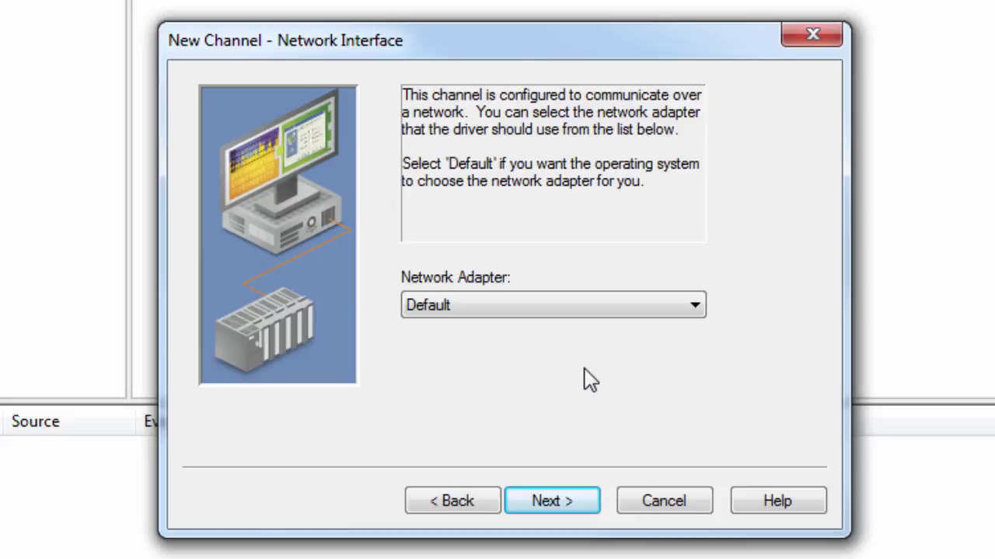
click(590, 497)
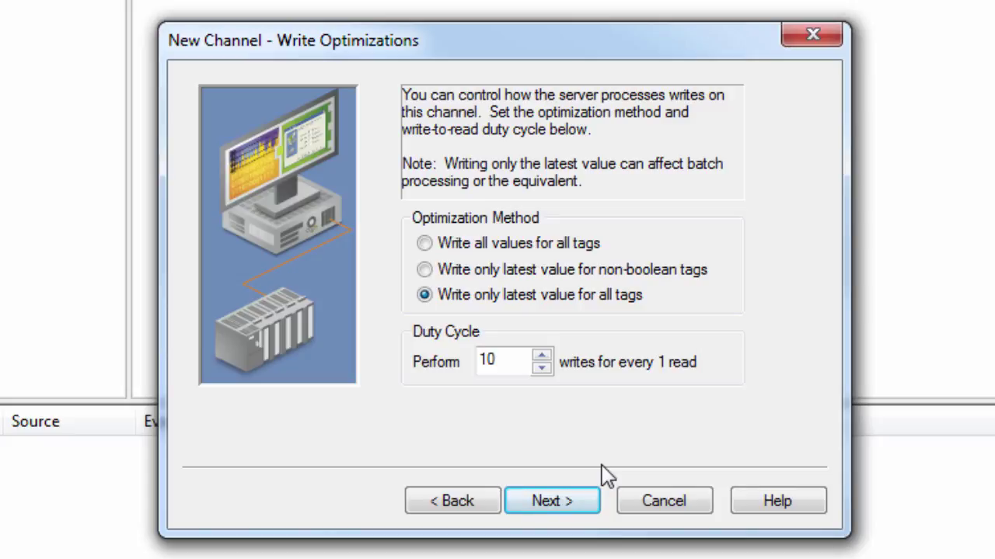
click(586, 501)
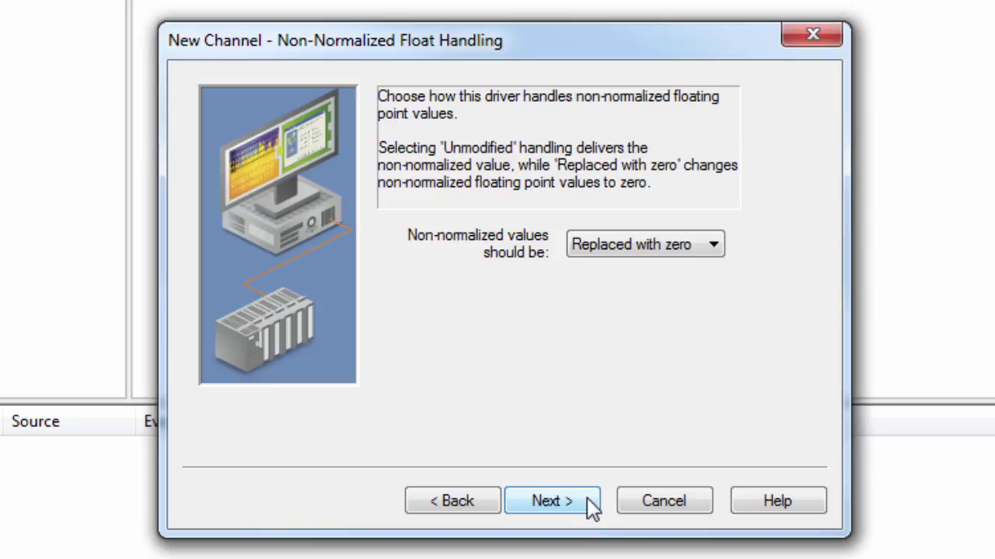
click(588, 505)
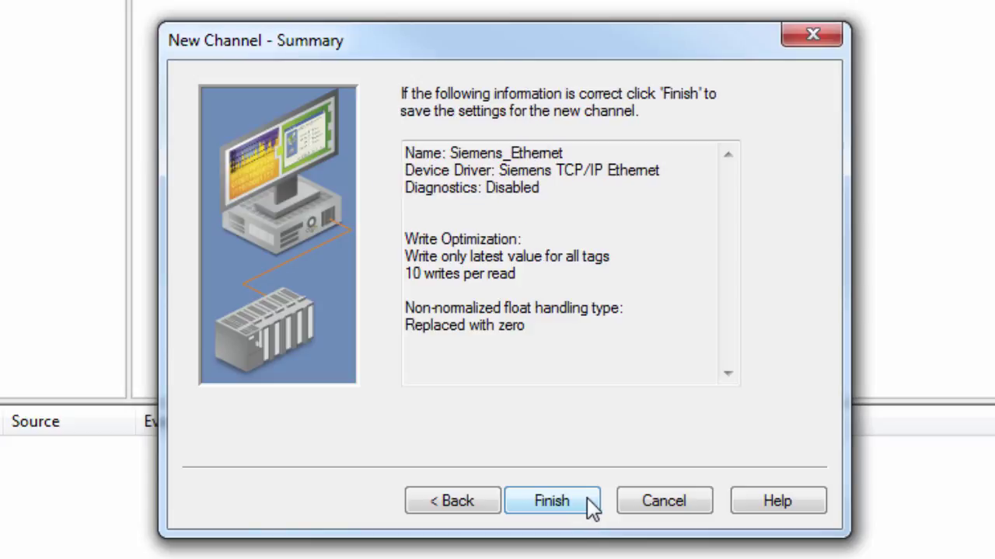
click(590, 502)
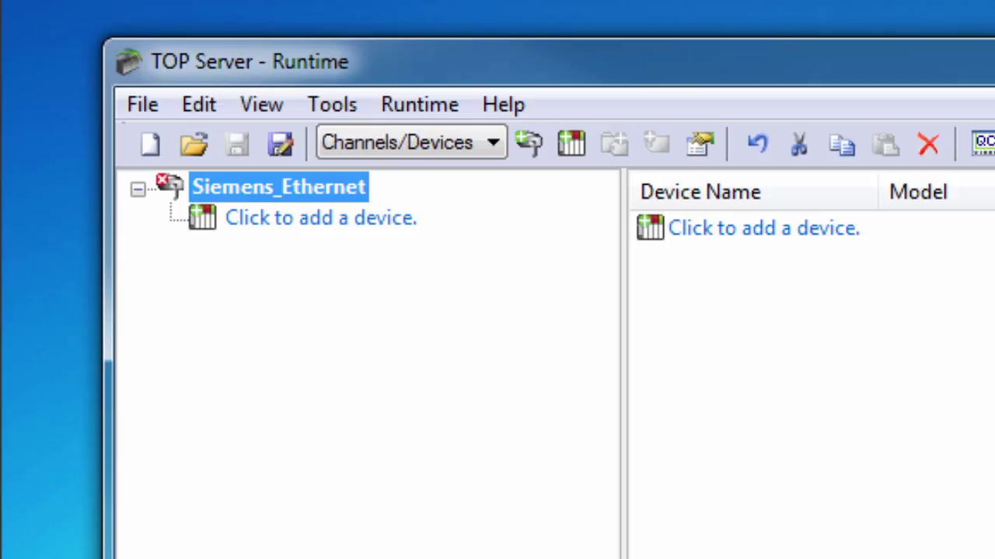
Add a device named S7_300 to the channel and choose the S7-300 model
click(401, 218)
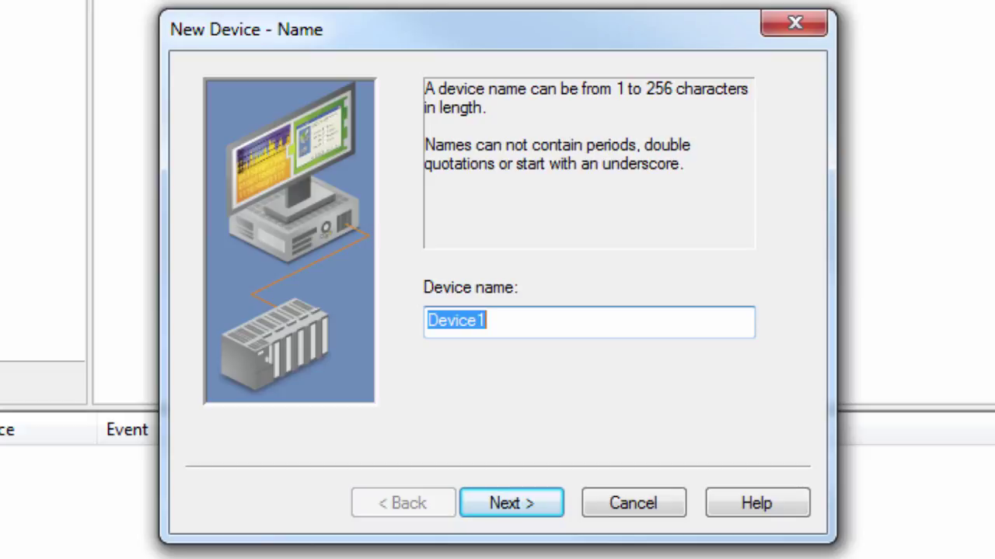
text(S7_)
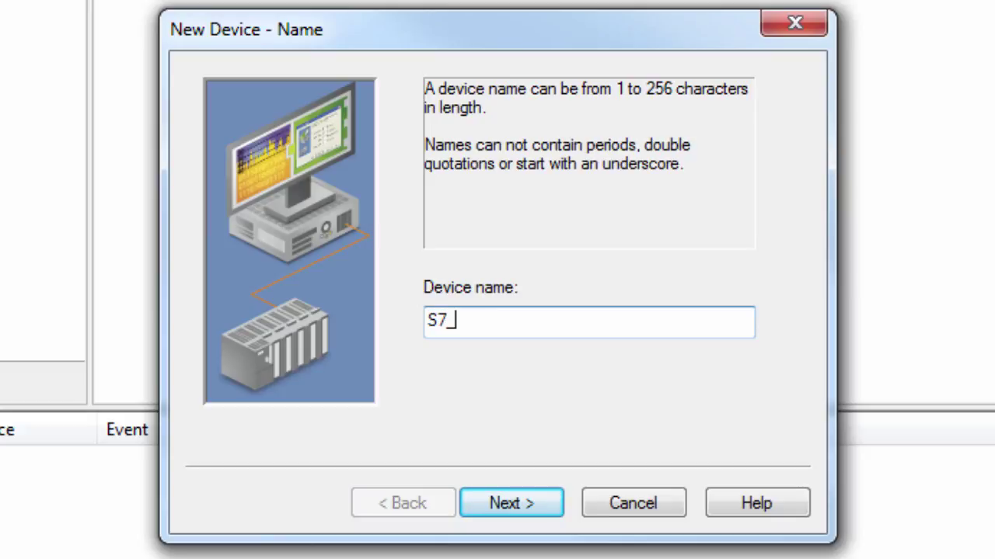
text(300)
click(540, 502)
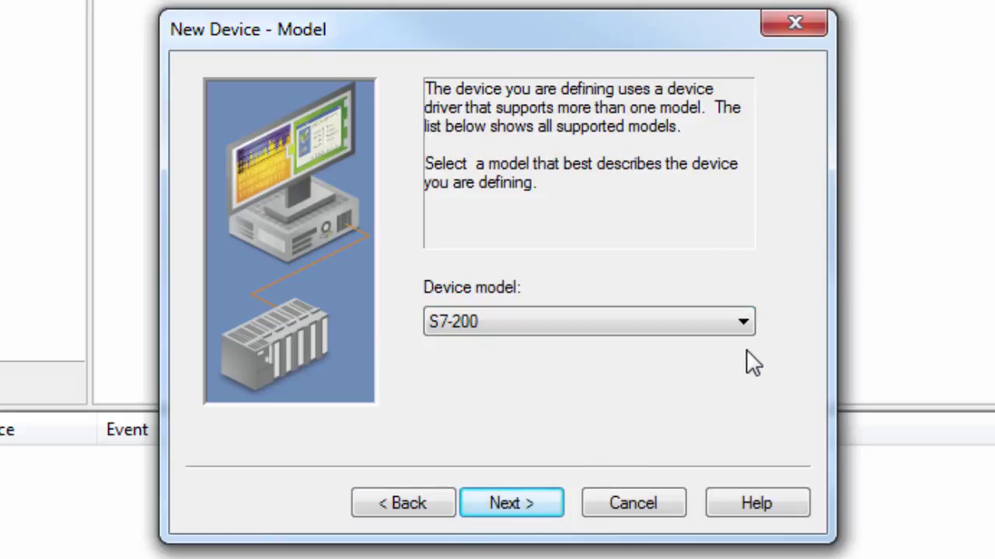
click(744, 321)
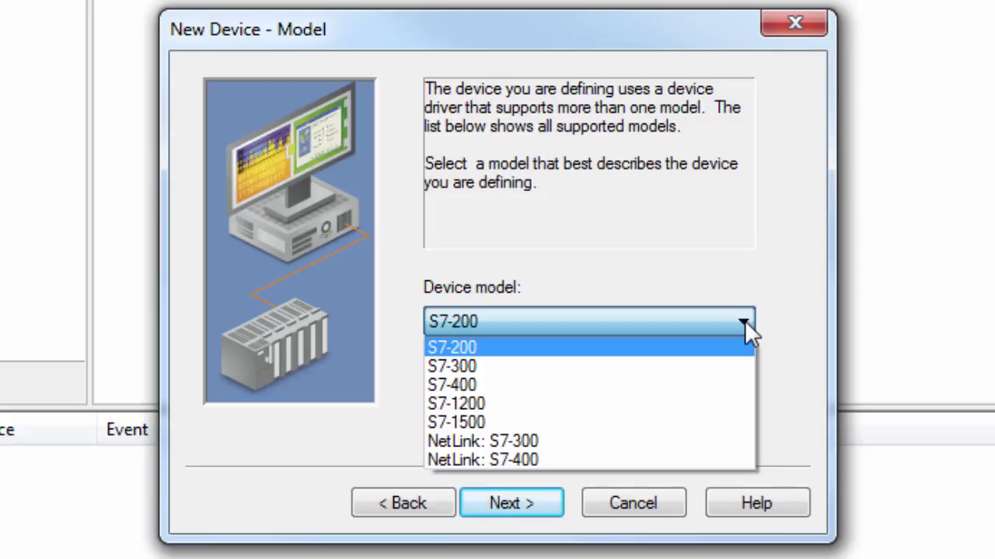
click(722, 366)
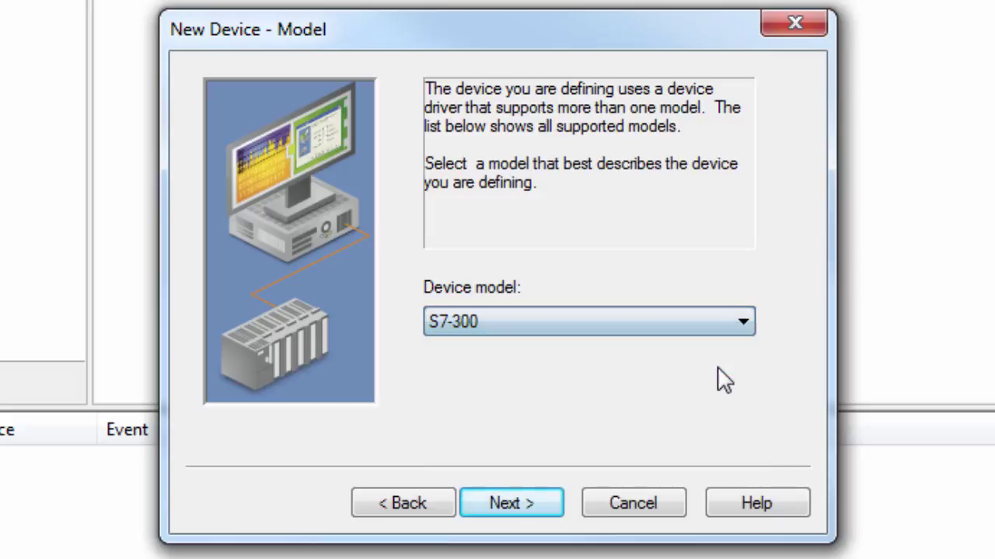
Set Device ID to 192.168.111.21 and keep 'Respect client specified scan rate' scan mode
click(549, 509)
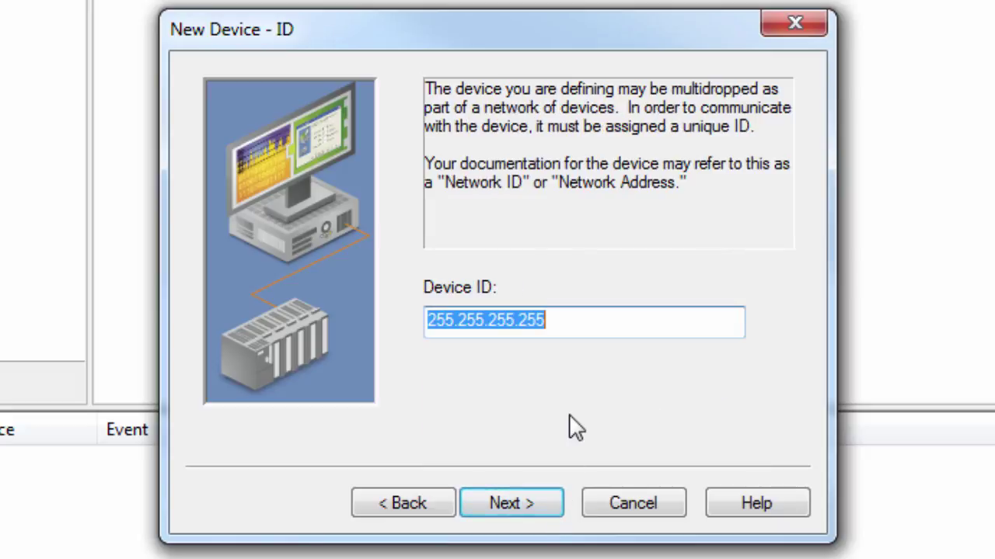
text(192.168)
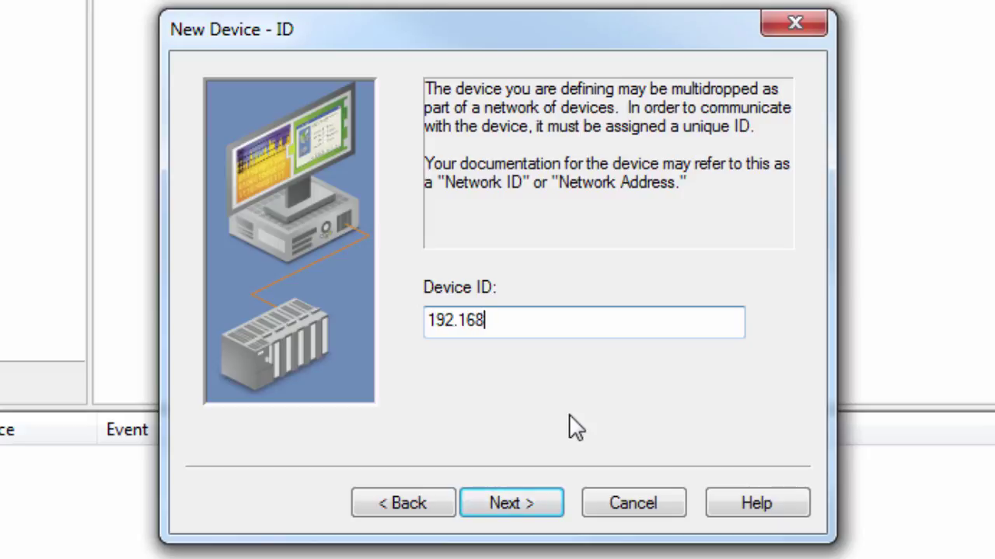
text(.111.21)
click(536, 501)
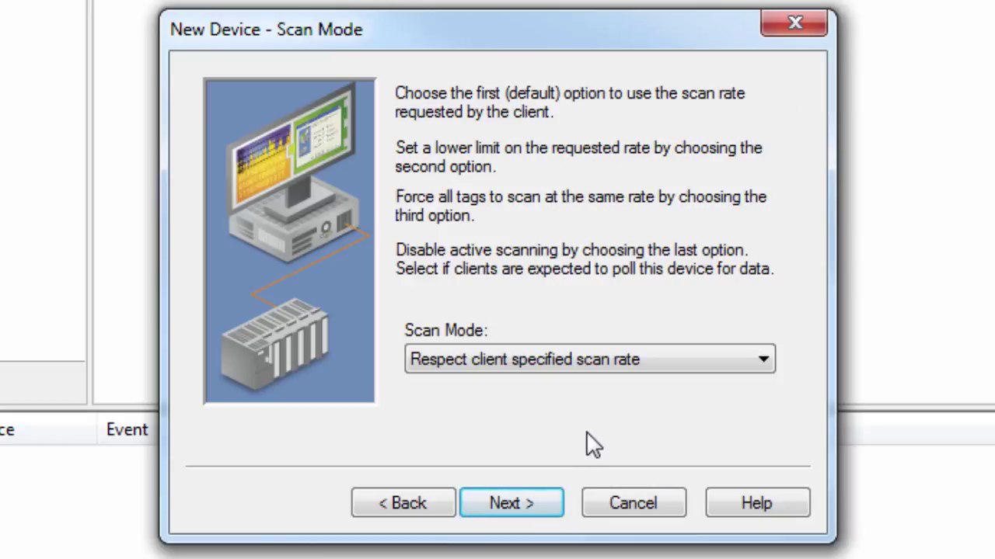
click(552, 502)
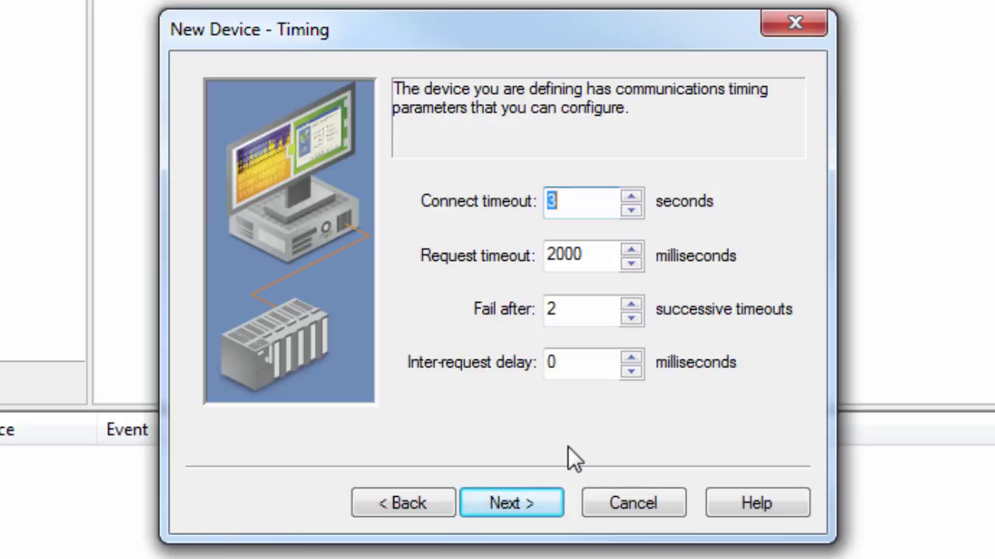
Keep default timing, auto-demotion off, 'Do not generate on startup' and 'Delete on create'
click(548, 503)
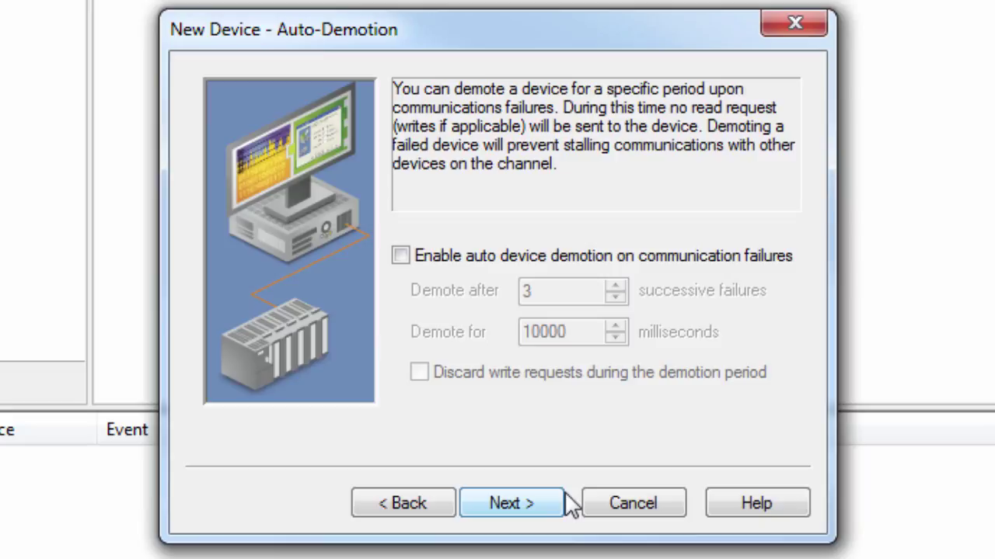
click(557, 495)
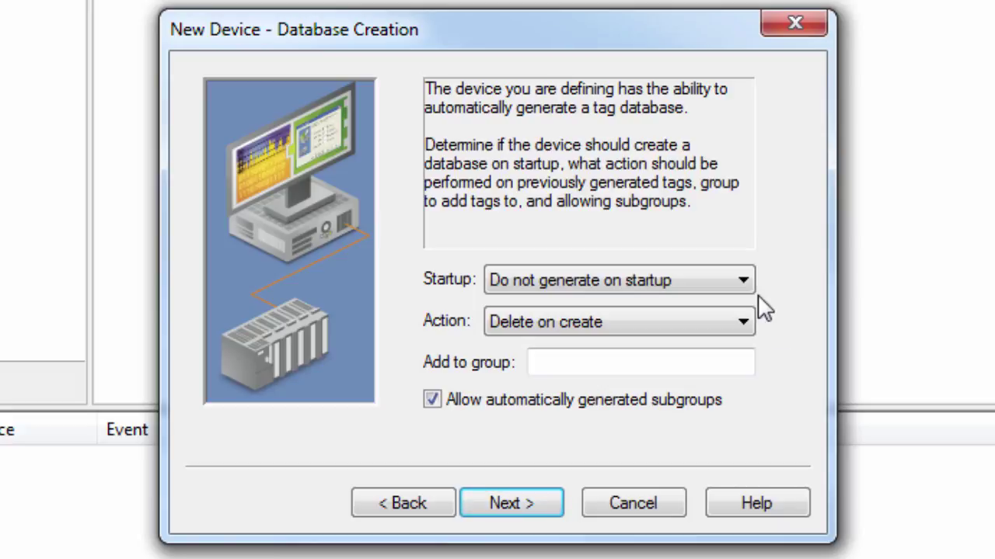
click(743, 281)
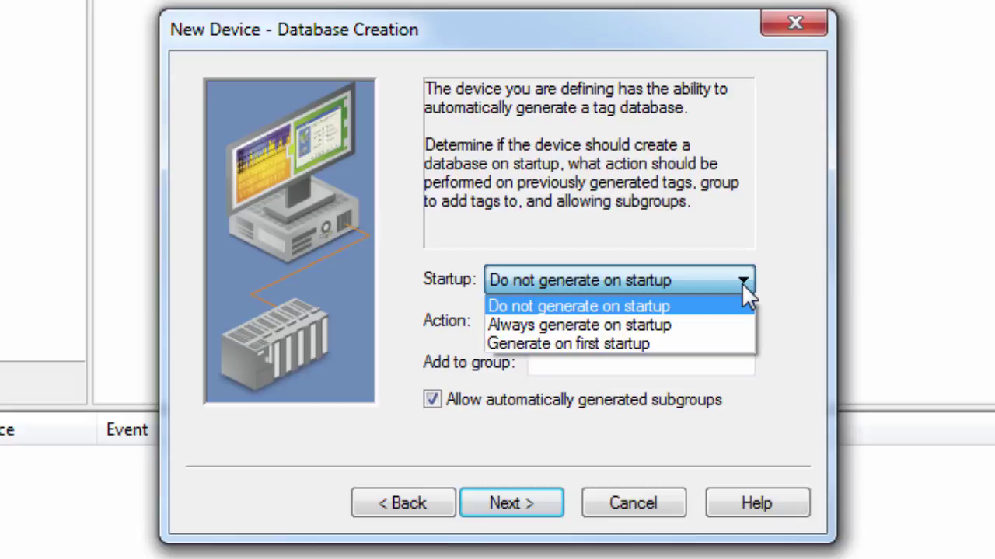
click(745, 282)
click(727, 328)
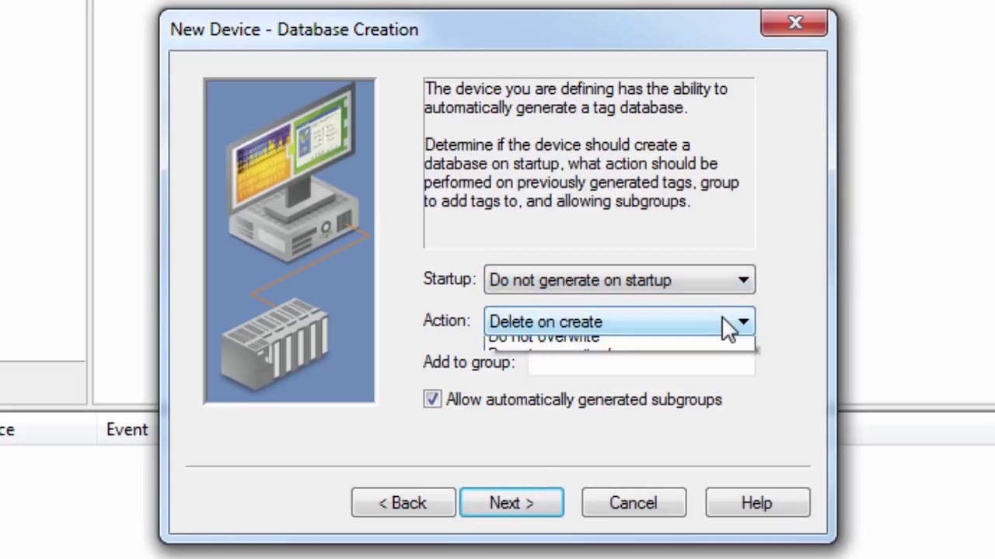
click(783, 354)
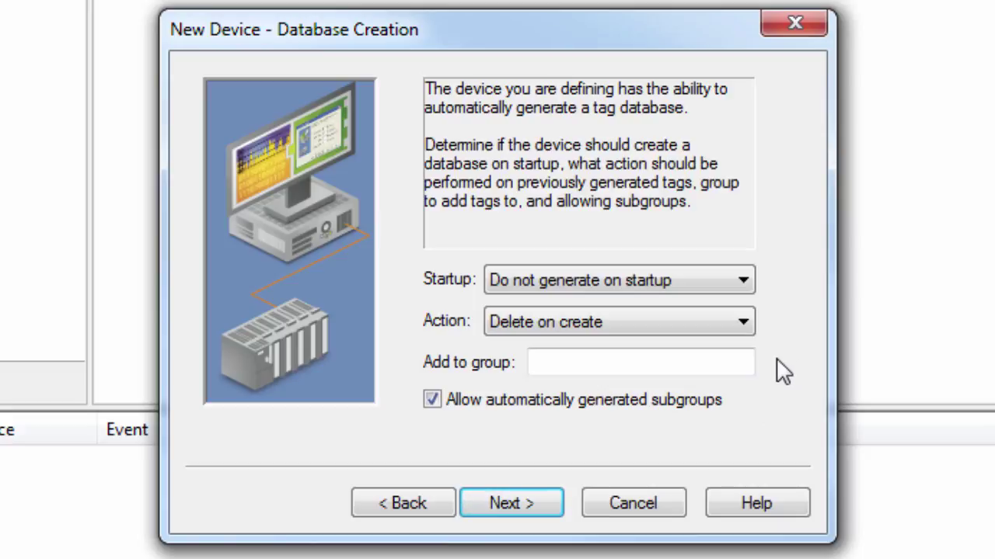
click(560, 505)
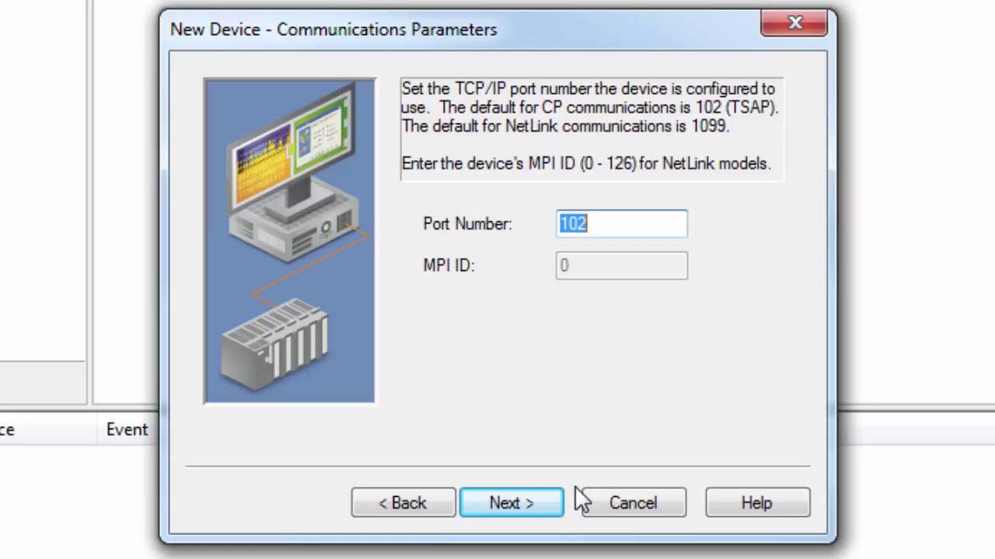
Keep the TCP/IP port at 102 and advance to the S7 communication parameters
click(546, 506)
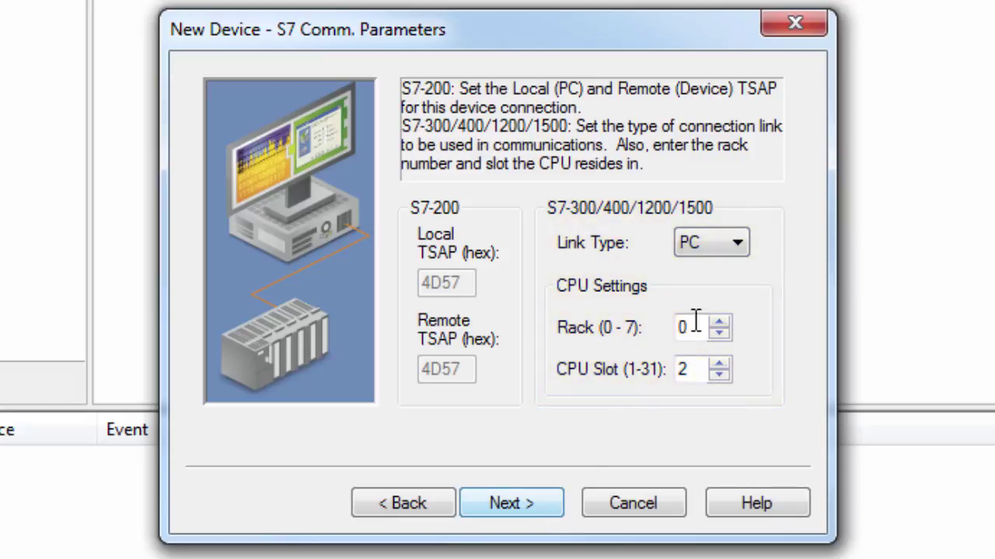
click(737, 245)
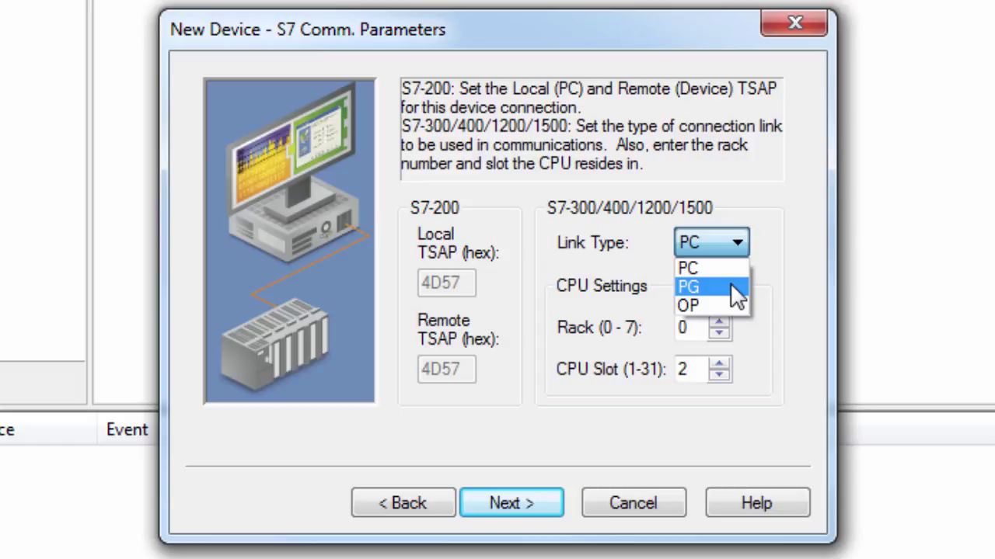
click(775, 245)
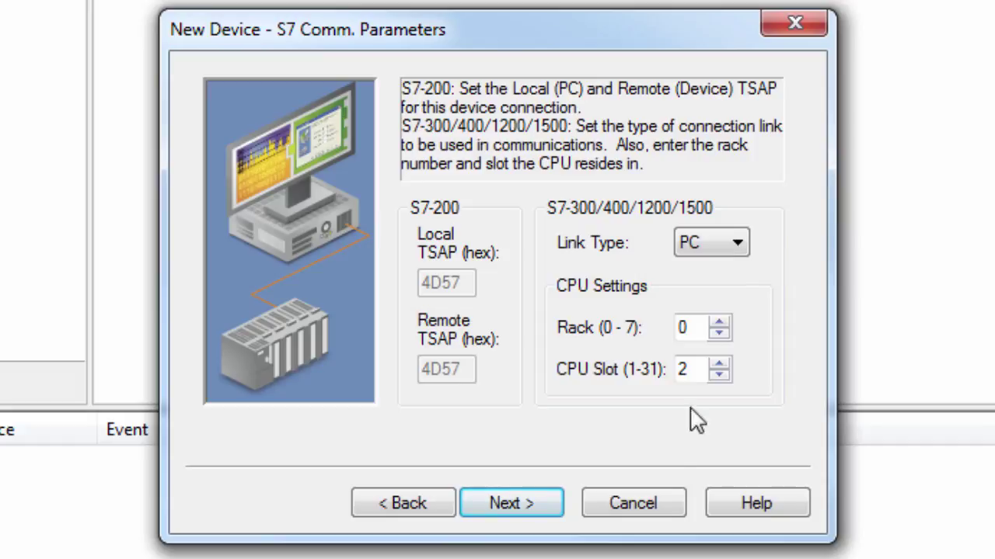
Keep rack 0, slot 2, Big Endian; import 63238_2_.s7p with path CPU315-2DP\CPU 315-2 DP\S7 Program(33)
click(549, 513)
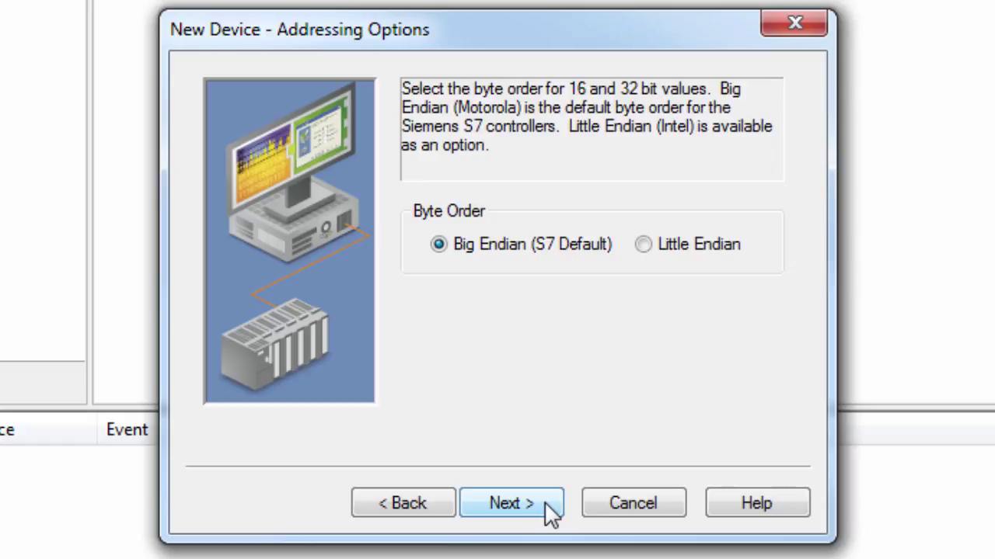
click(510, 503)
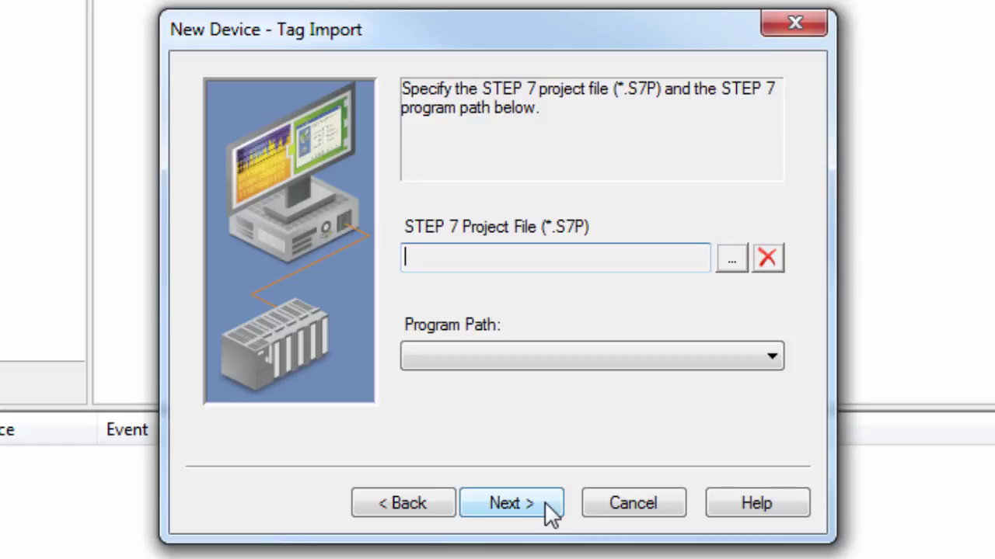
click(731, 259)
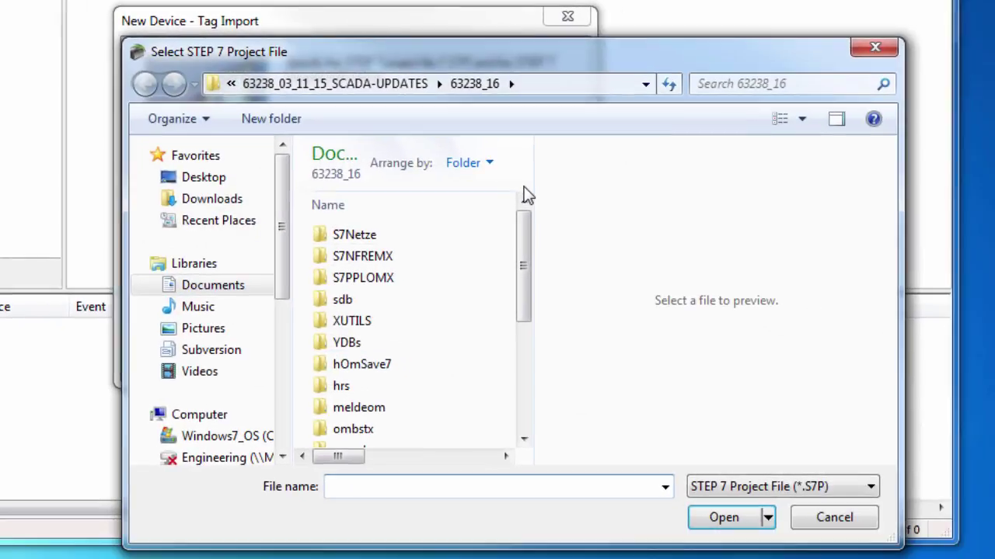
drag(525, 226, 522, 373)
double_click(404, 437)
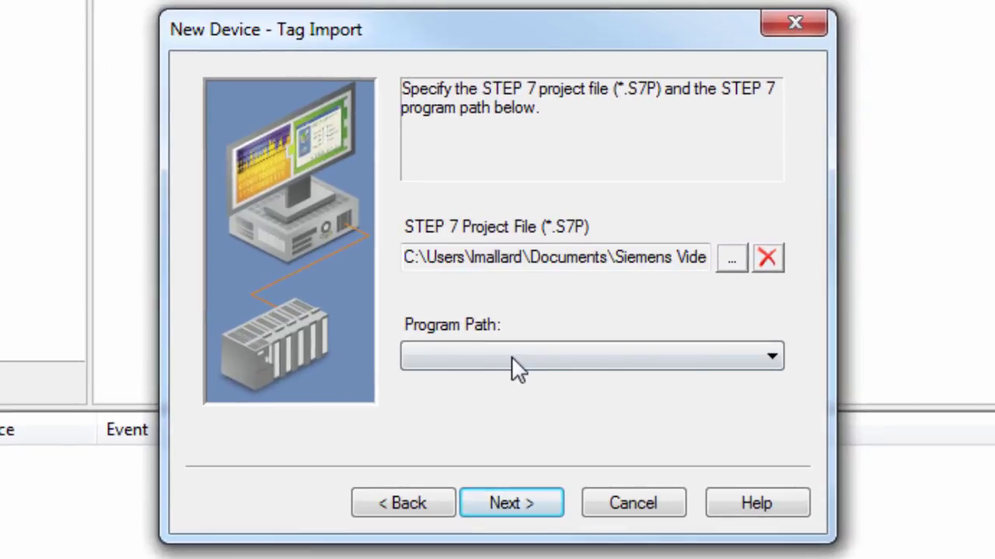
click(468, 325)
click(526, 383)
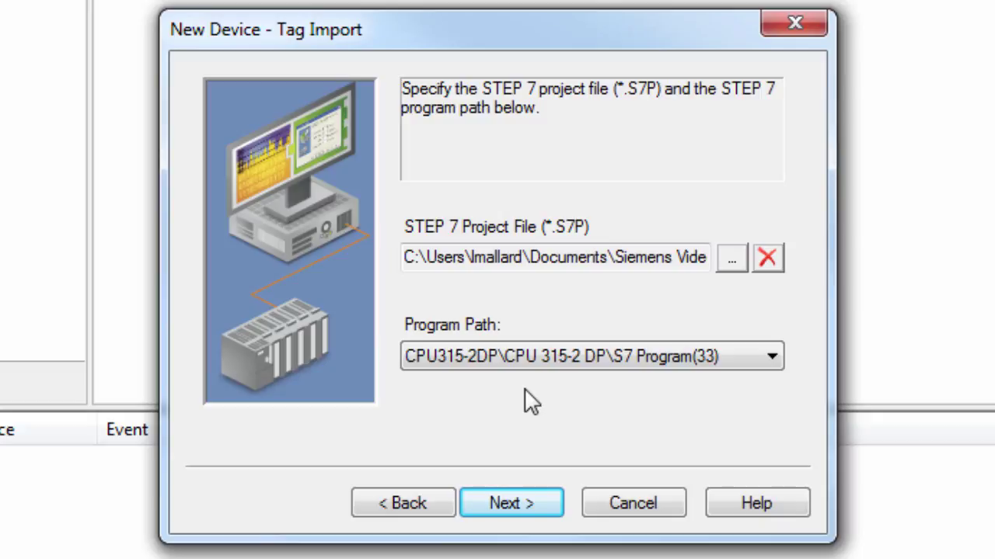
Review the new device summary and finish adding the S7_300 device
click(536, 497)
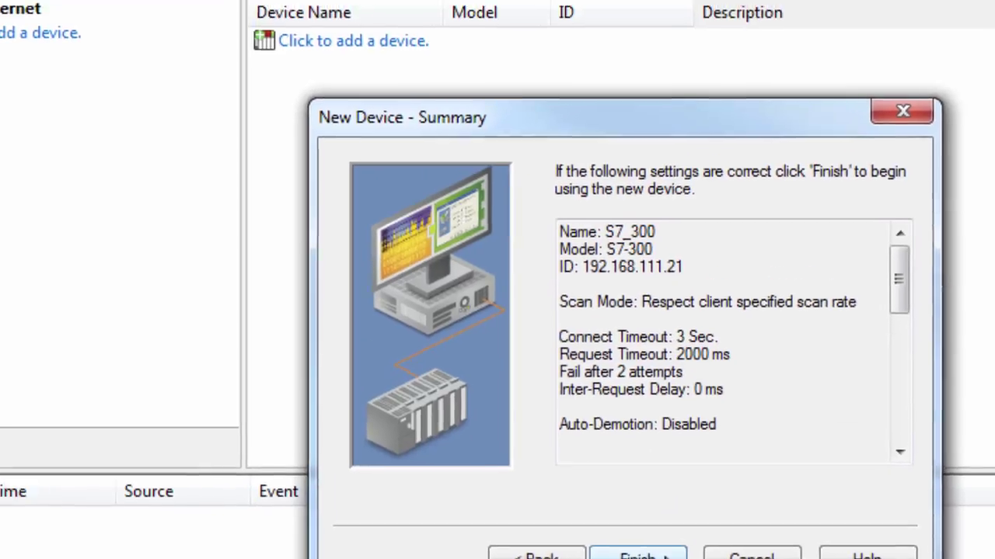
click(535, 497)
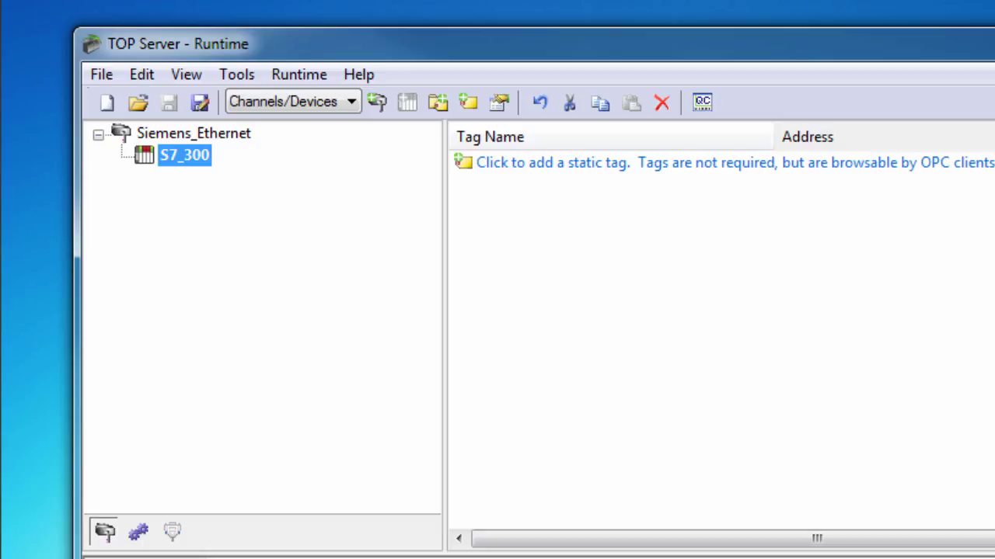
Run Auto Create from the S7_300 device's Database Creation properties to generate its tags
right_click(197, 151)
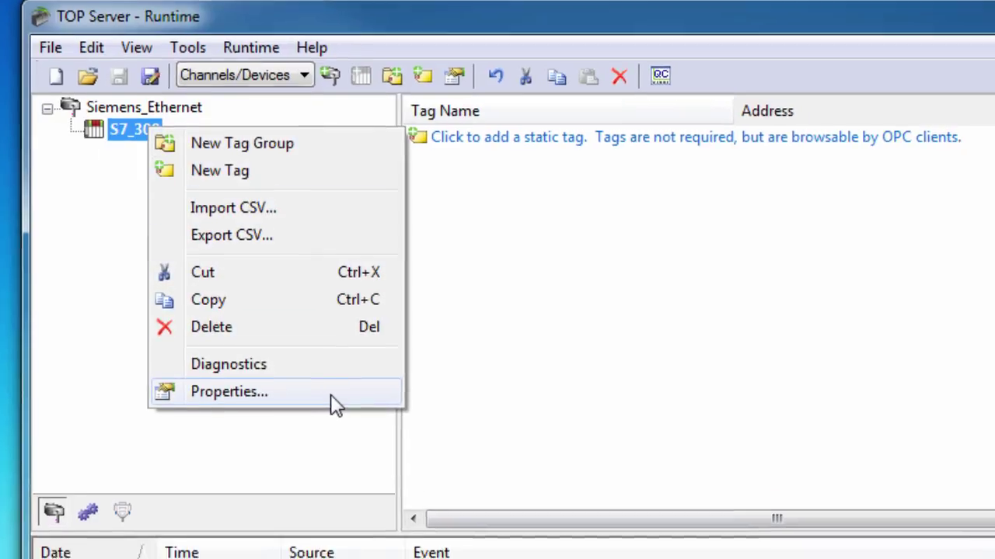
click(366, 415)
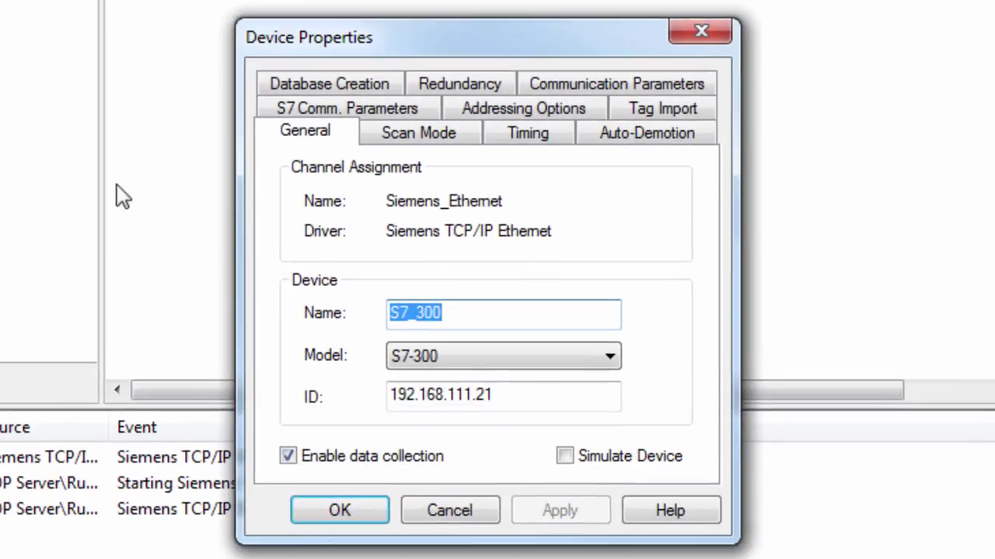
click(303, 84)
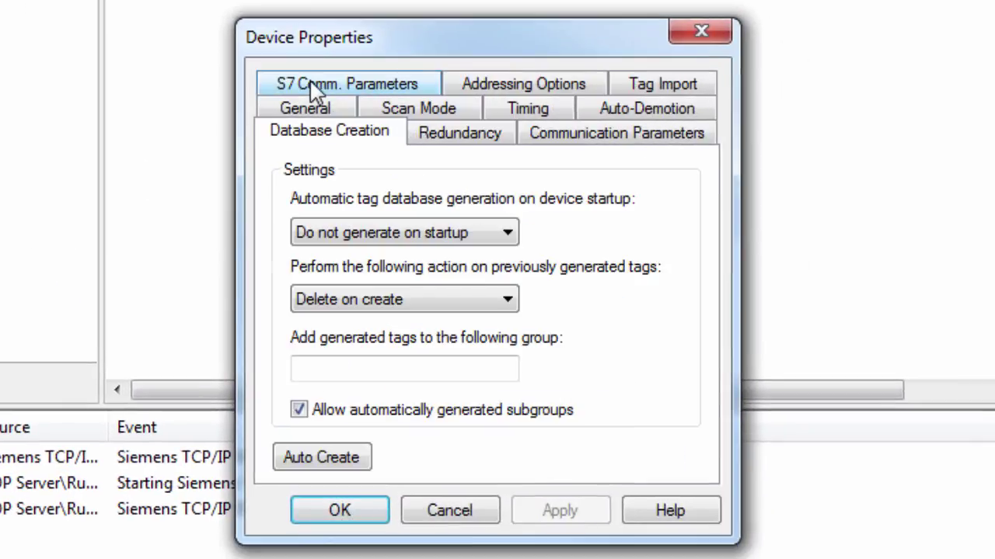
click(365, 457)
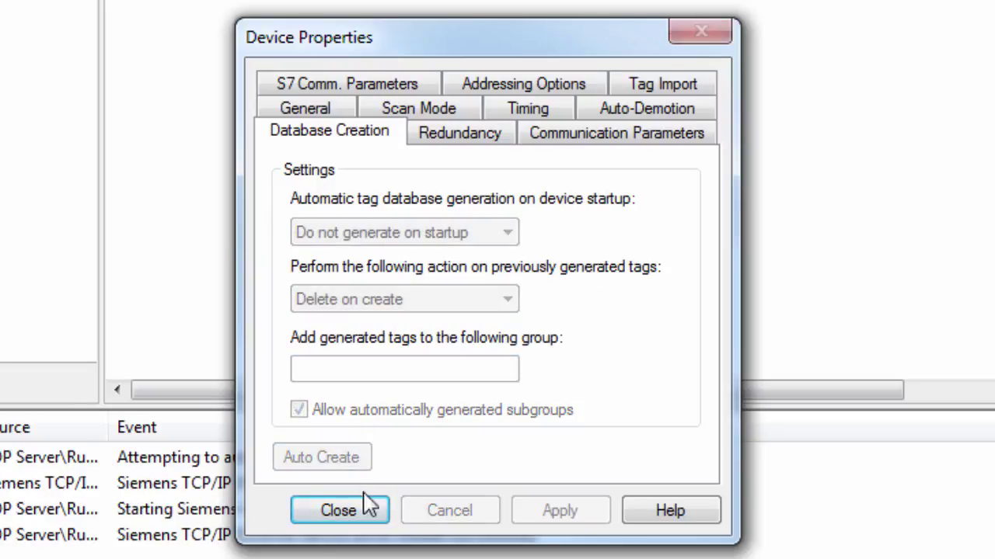
click(360, 517)
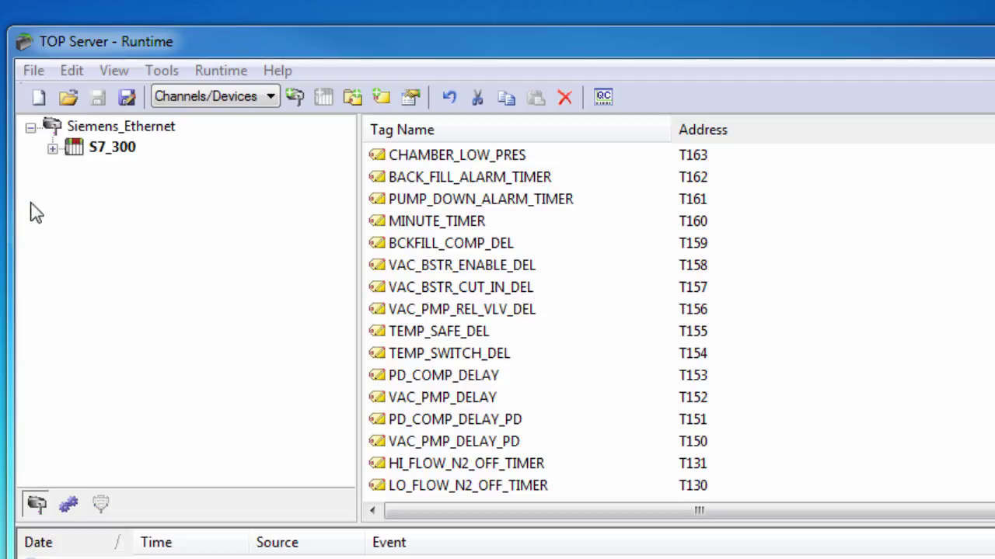
Expand S7_300 to browse tag groups like ALARMS, COOL and DB204, then open Help
click(52, 148)
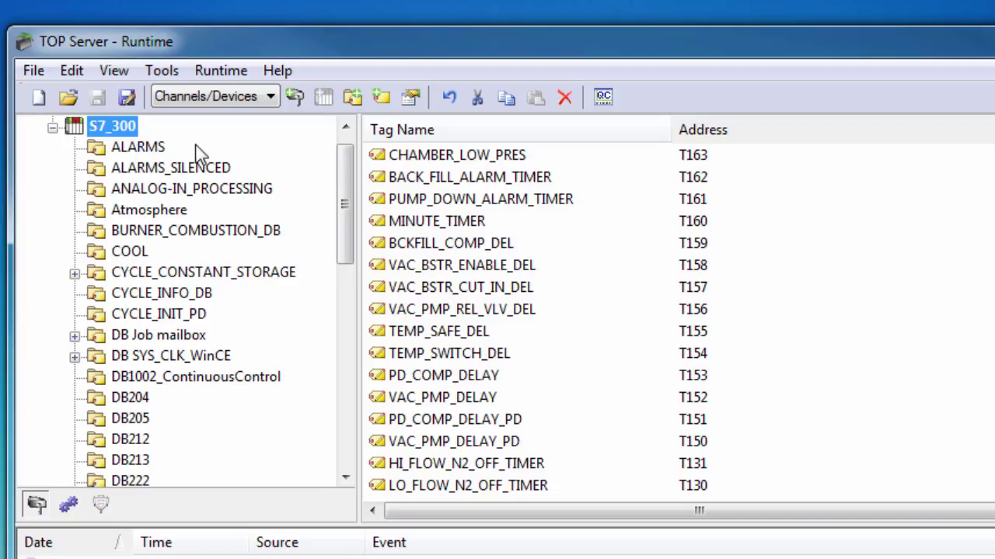
scroll(211, 144, down, 9)
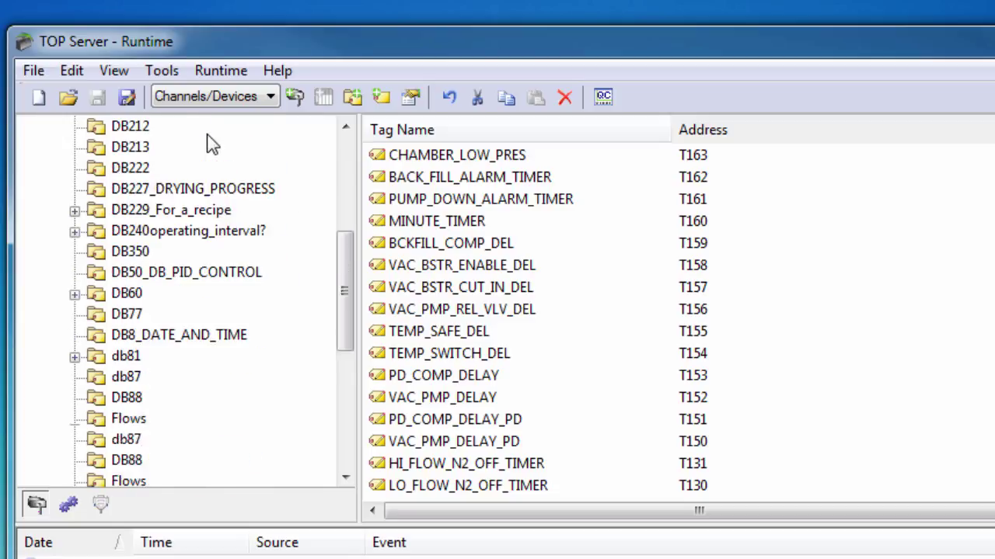
scroll(211, 143, up, 9)
scroll(211, 143, up, 1)
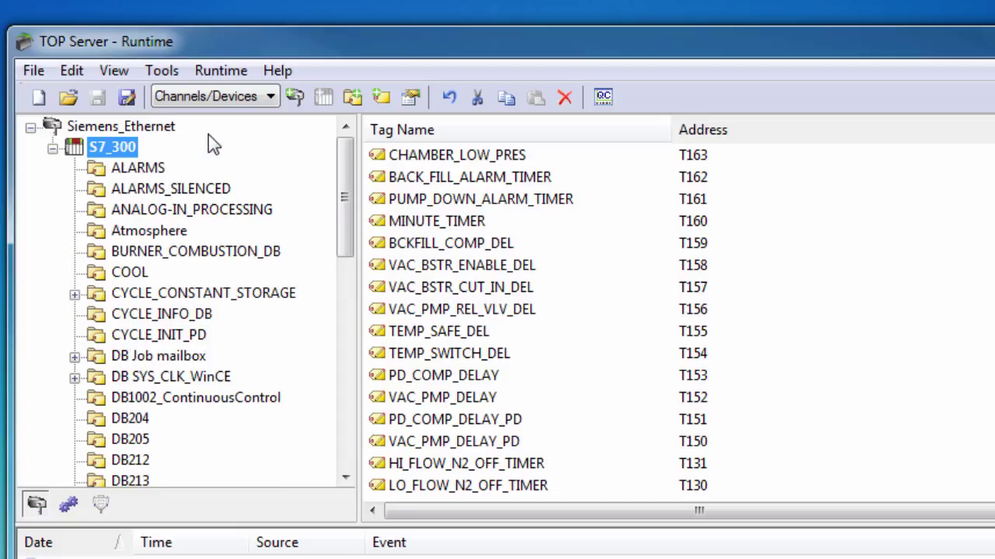
click(277, 71)
From Server Help Contents, launch the Siemens TCP/IP Ethernet Driver Help (version 1.065)
click(404, 97)
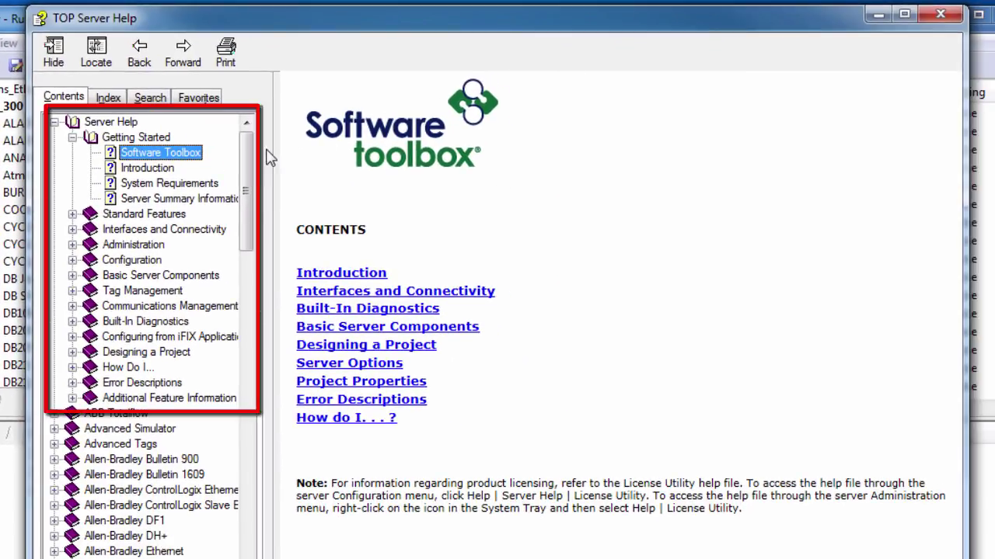
scroll(247, 165, down, 1)
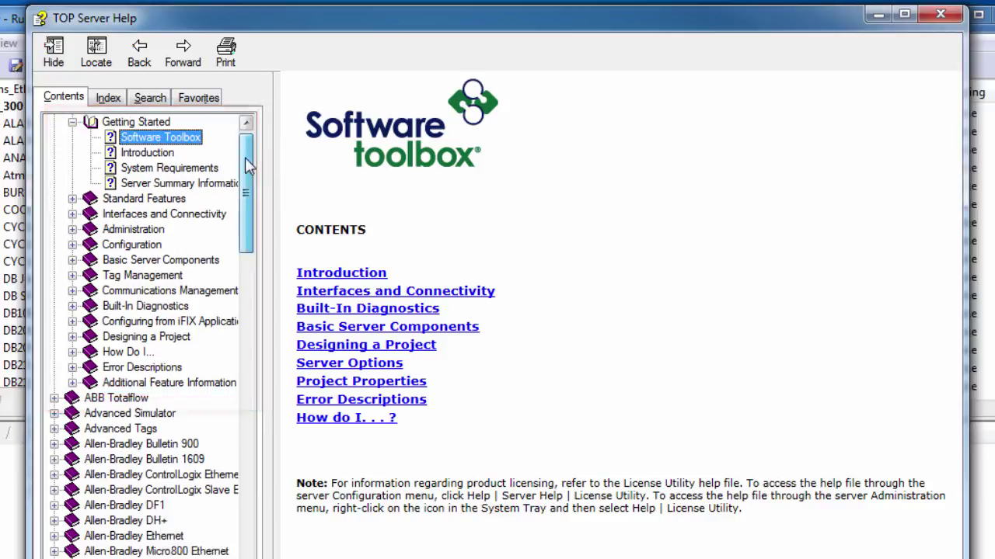
drag(247, 165, 192, 519)
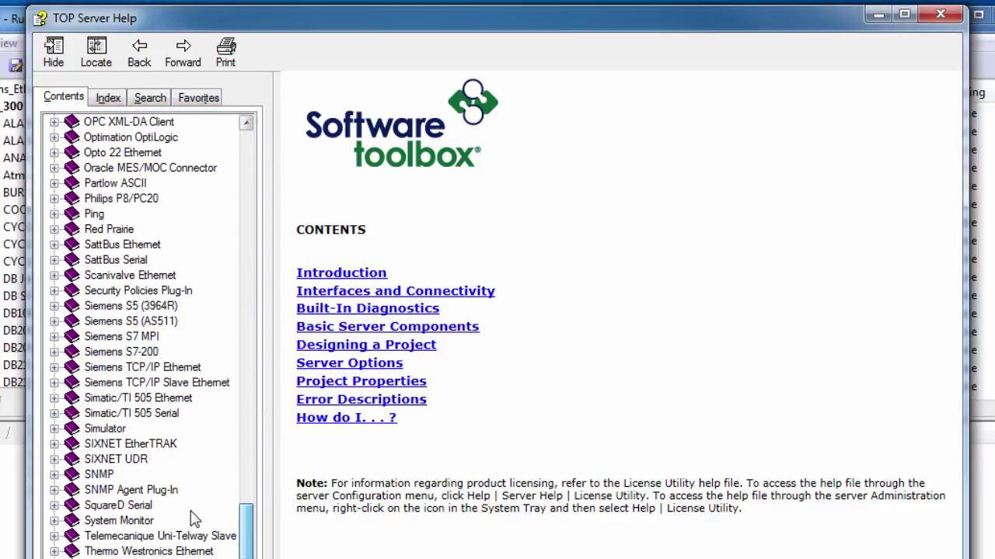
click(54, 367)
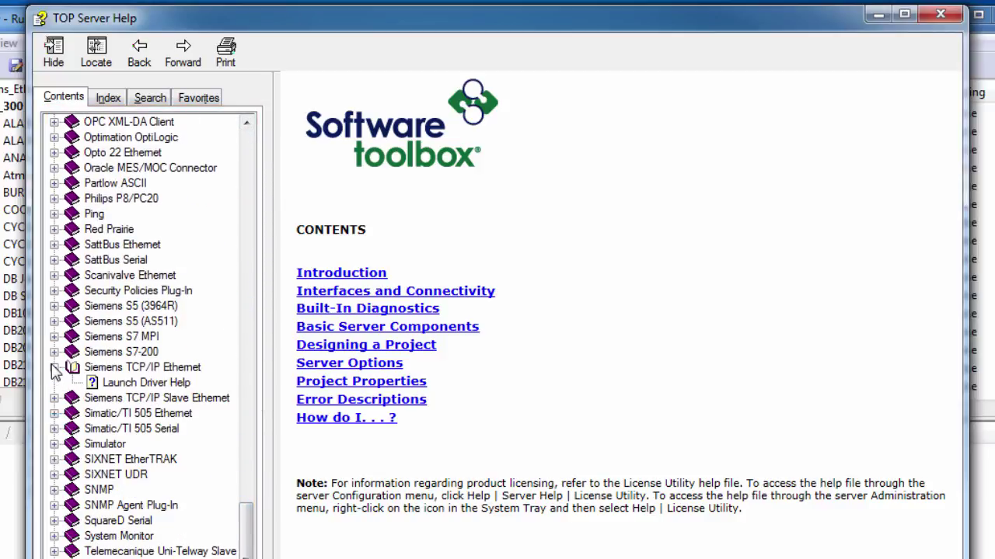
click(147, 383)
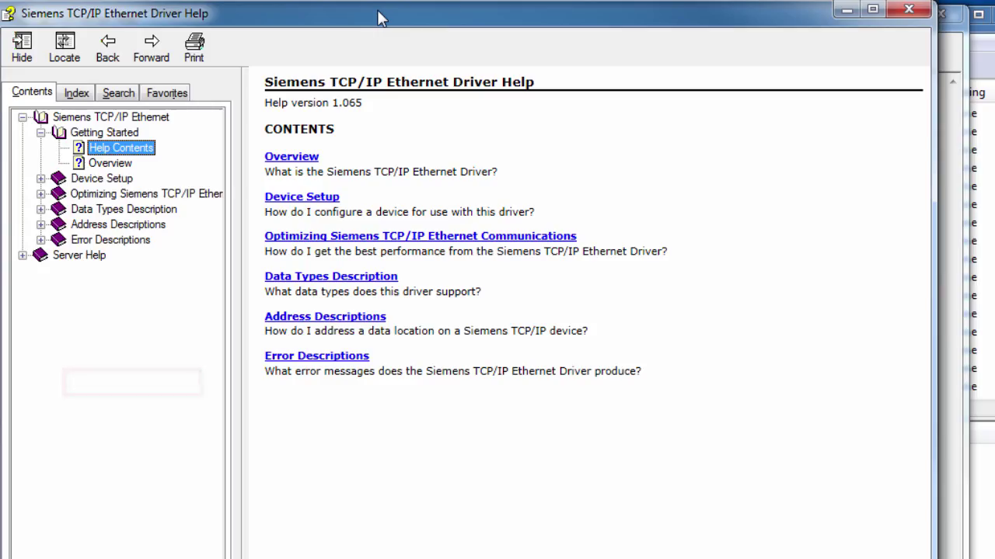